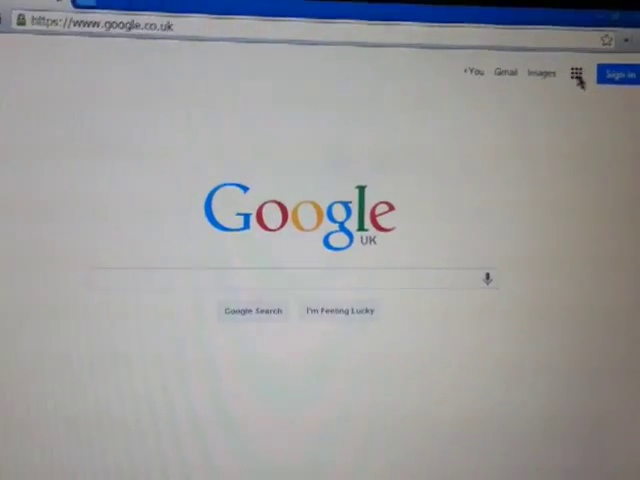
Open the Google apps panel listing +You, Search, YouTube, Maps, Play, News, Gmail, Drive and Calendar.
left_click(577, 75)
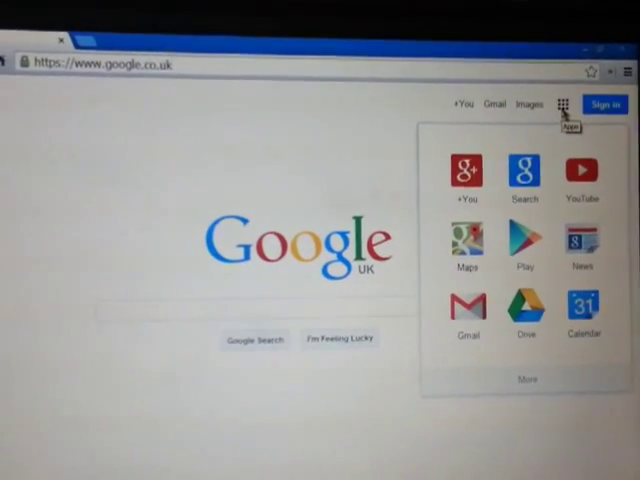
Dismiss the Google apps panel to return to the plain Google UK homepage.
left_click(560, 104)
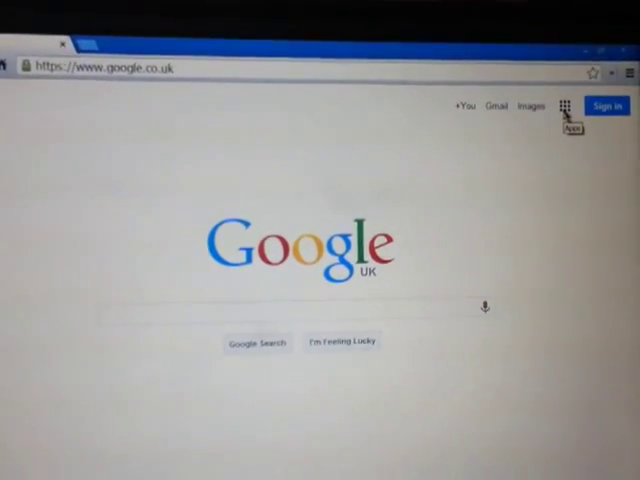